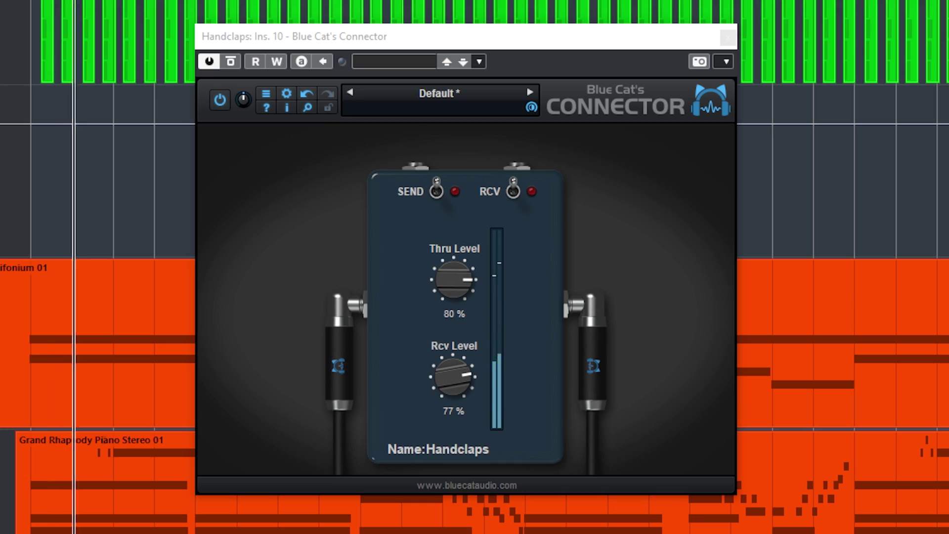
Turn on SEND and RCV for Handclaps, then set Send To and Receive From to NETWORK
left_click(436, 190)
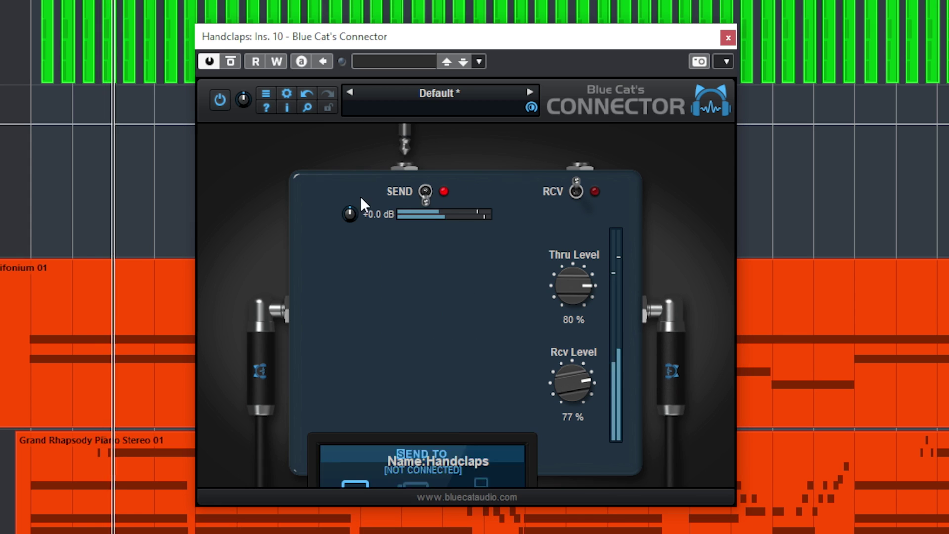
left_click(574, 193)
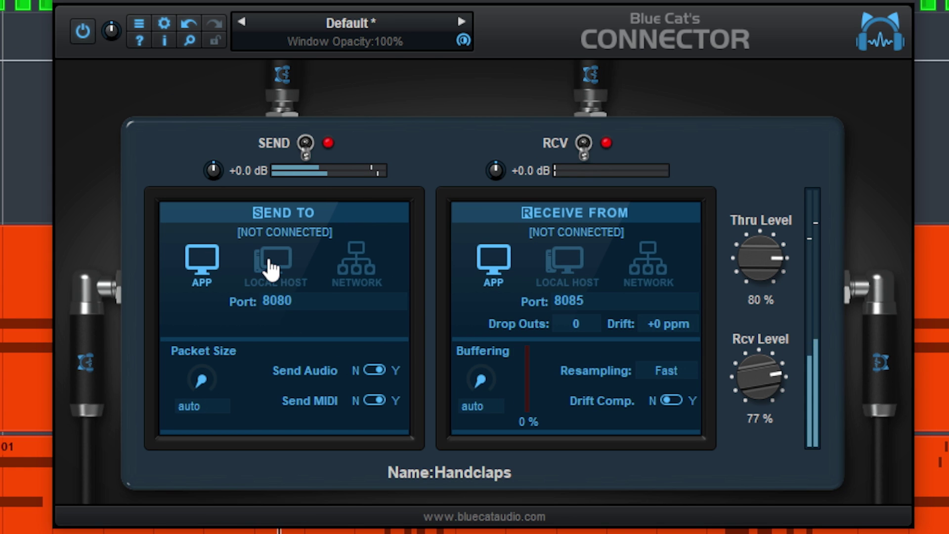
left_click(271, 267)
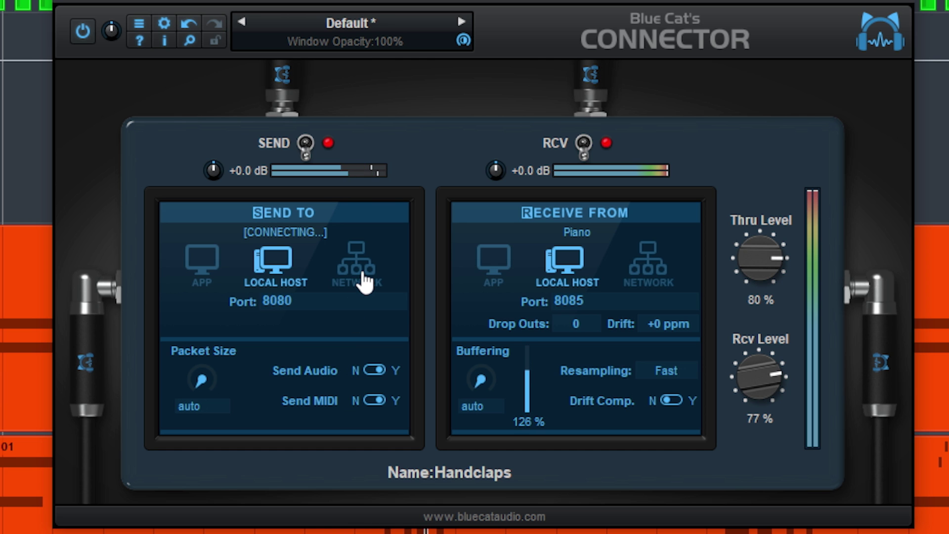
left_click(364, 281)
left_click(675, 274)
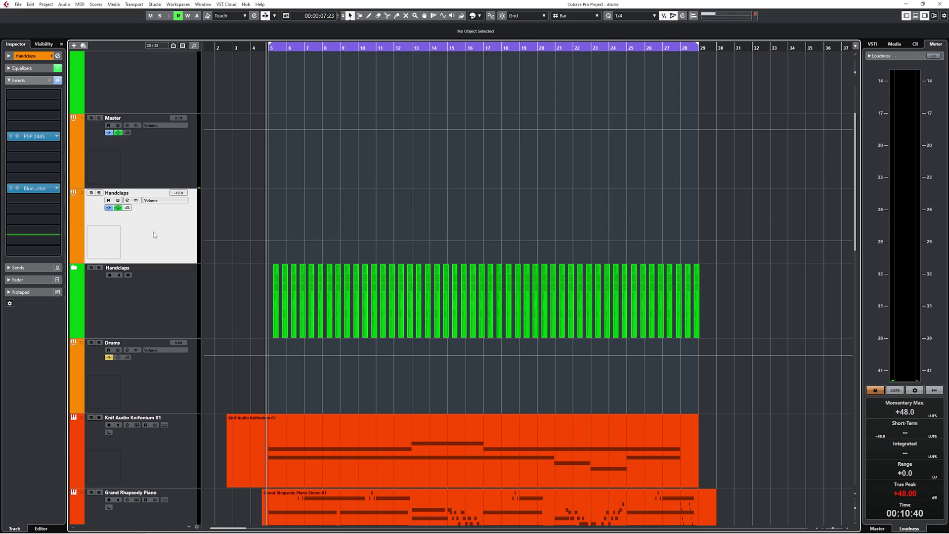
Show the Handclaps Connector with its sending toggled off and back on
left_click(18, 191)
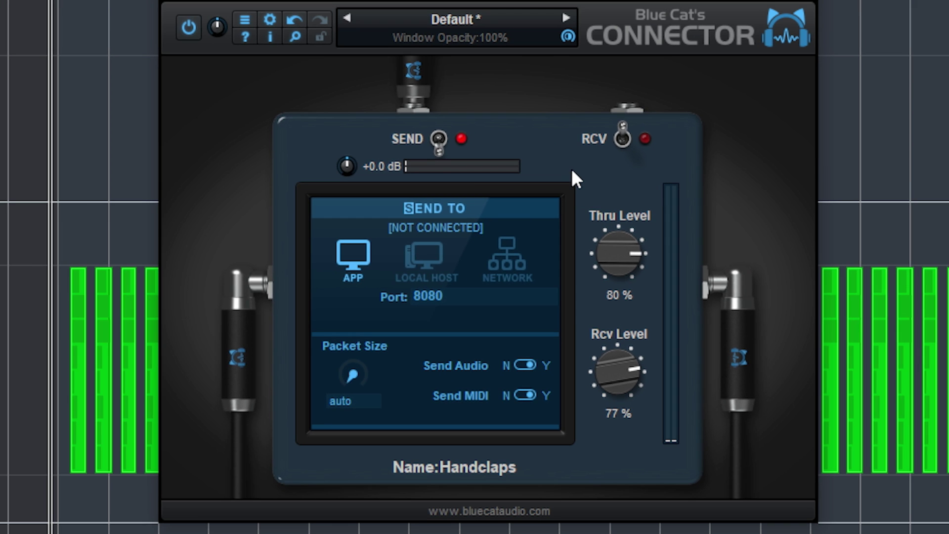
left_click(440, 146)
left_click(446, 149)
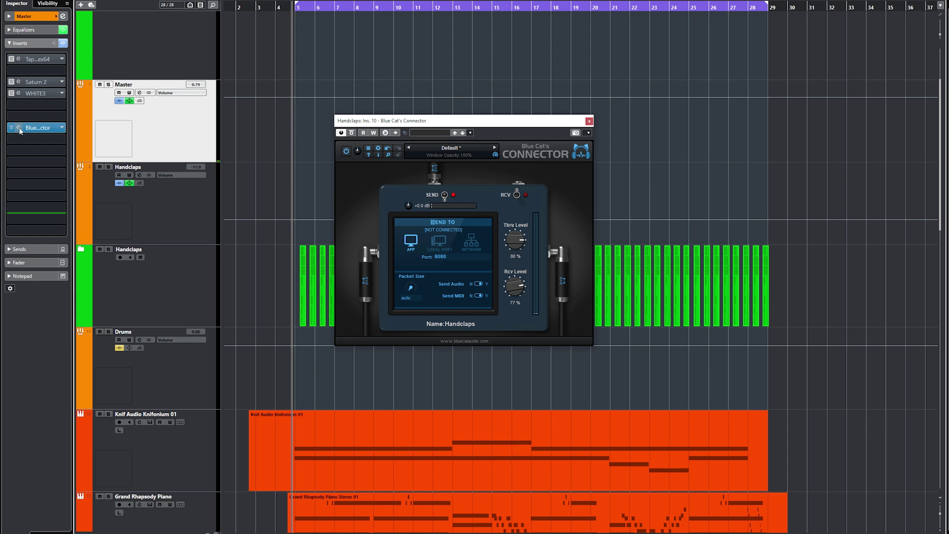
Show the Master bus Connector with its receiving toggled off and back on
left_click(19, 128)
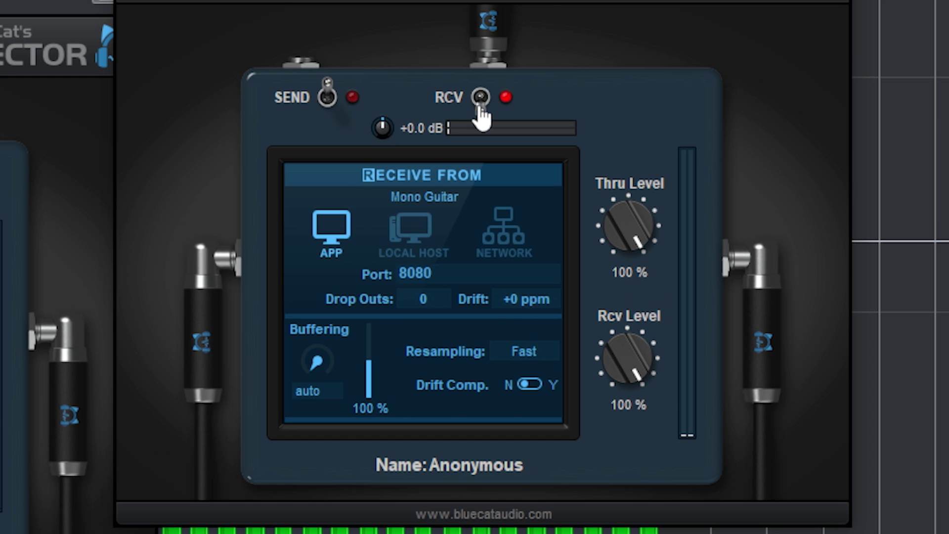
left_click(480, 99)
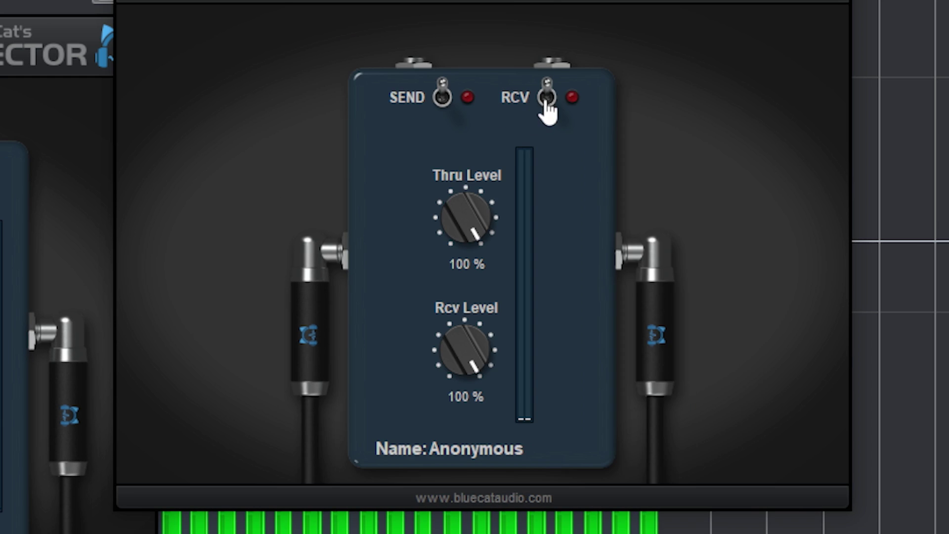
left_click(546, 99)
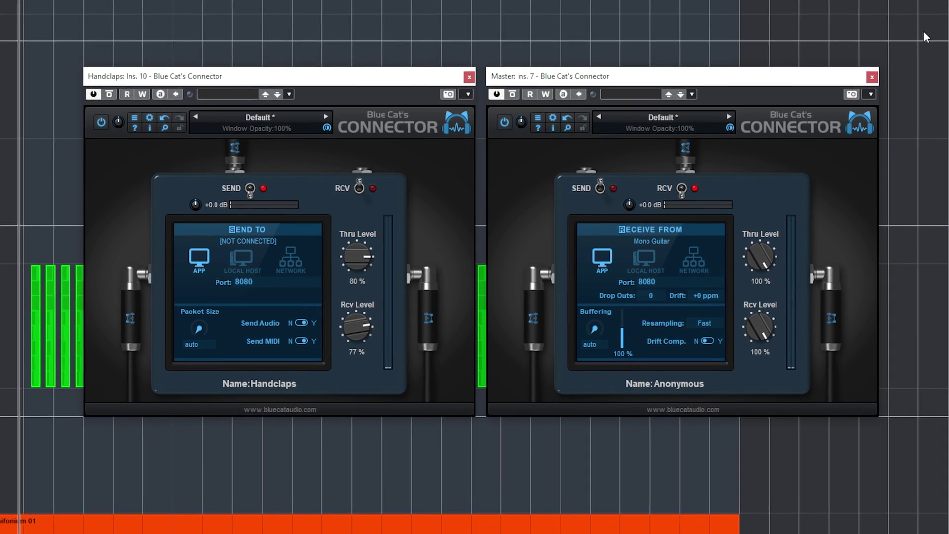
Try several Thru Level and Rcv Level settings, leaving both knobs at 100 %
mouse_move(770, 272)
left_mouse_down()
mouse_move(767, 279)
mouse_move(765, 269)
left_mouse_up()
left_click_drag(777, 316, 756, 367)
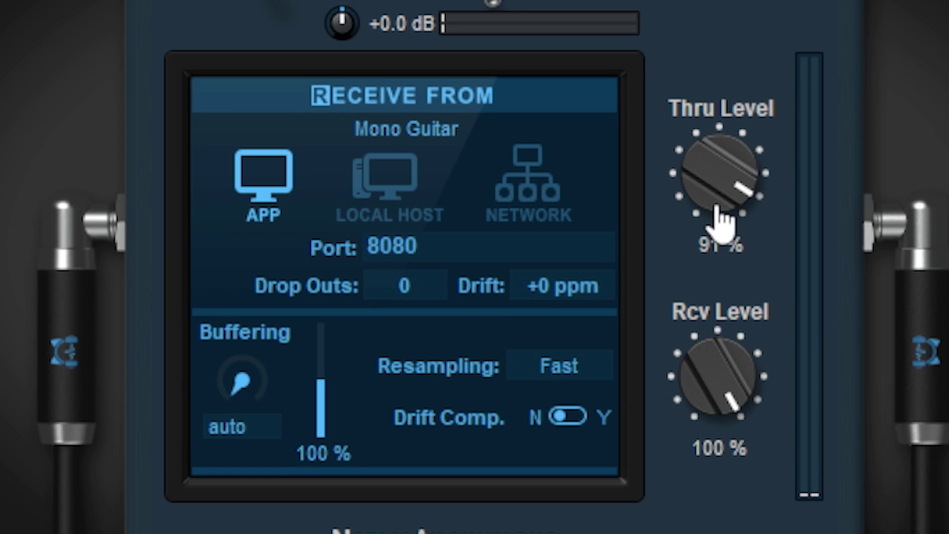
left_click_drag(706, 507, 773, 275)
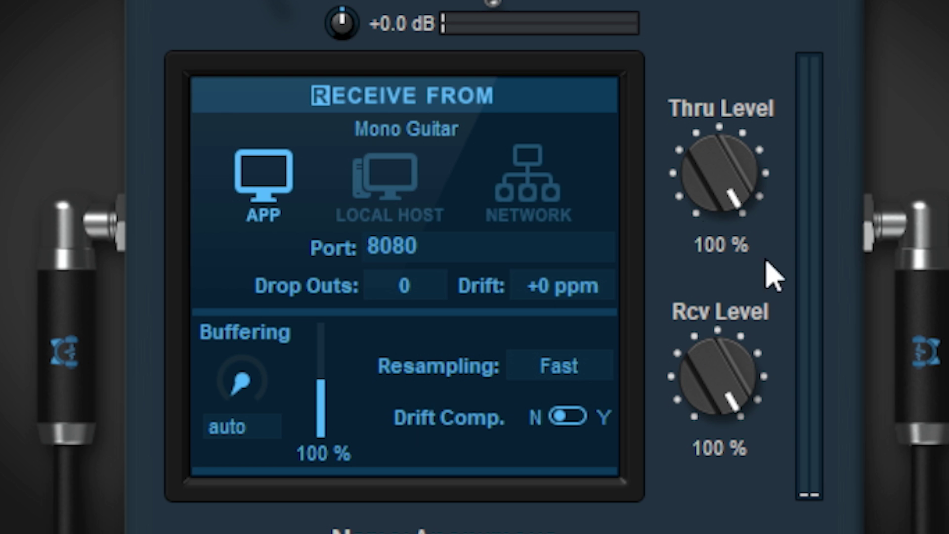
mouse_move(715, 204)
left_mouse_down()
mouse_move(702, 346)
mouse_move(706, 193)
left_mouse_up()
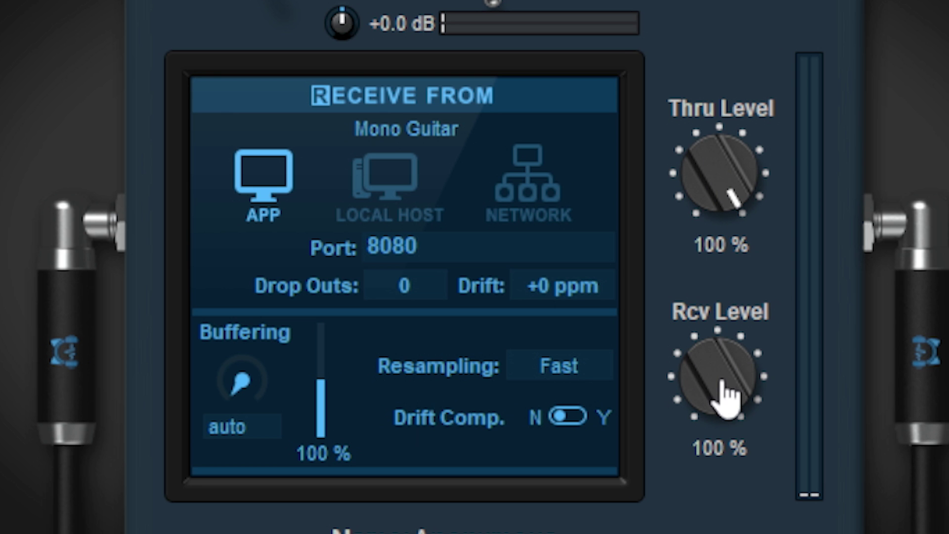
left_click_drag(726, 394, 721, 321)
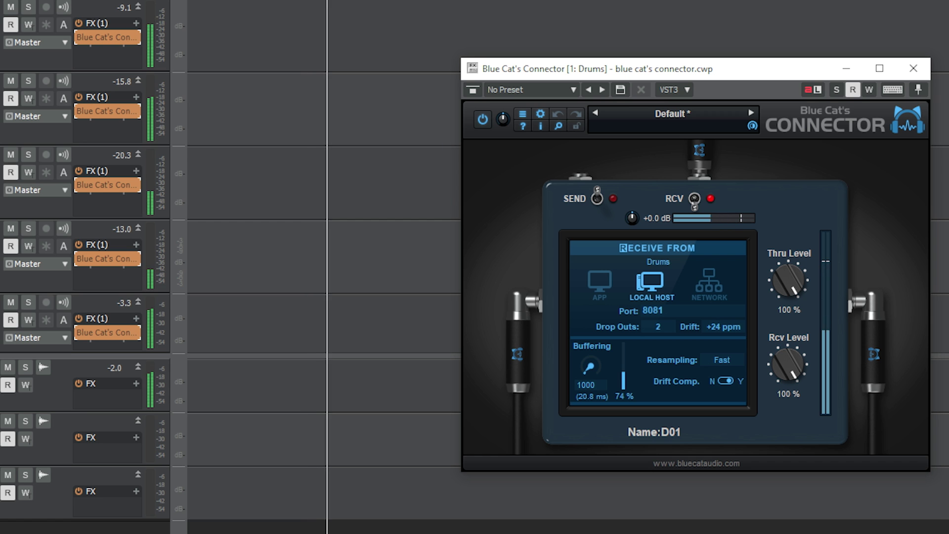
Bring up the Connector windows for the Guitars, Bass, Handclaps and Drums tracks in Cakewalk
double_click(106, 117)
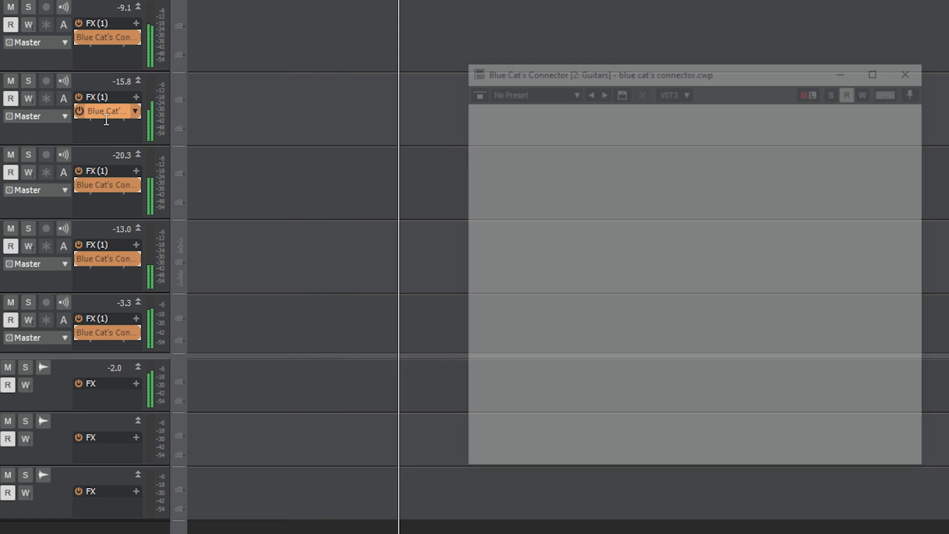
double_click(105, 184)
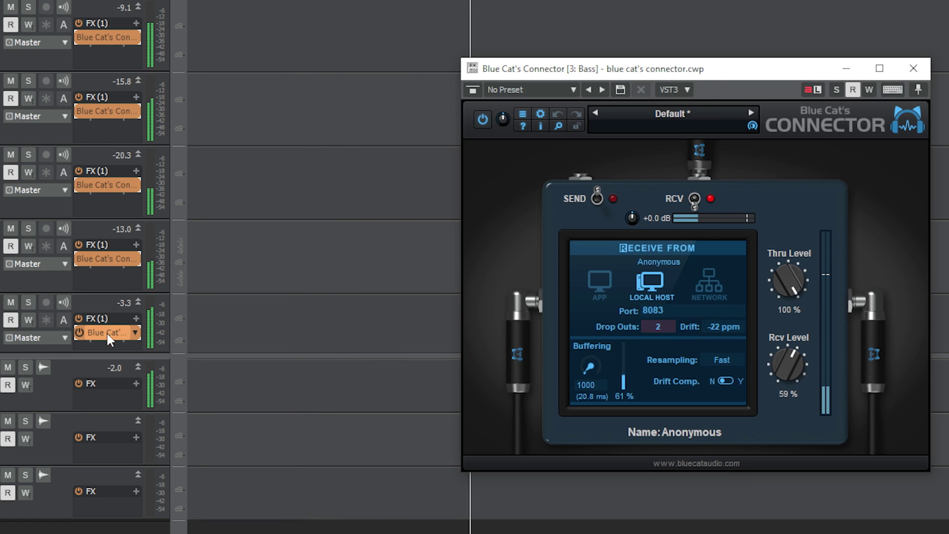
double_click(106, 332)
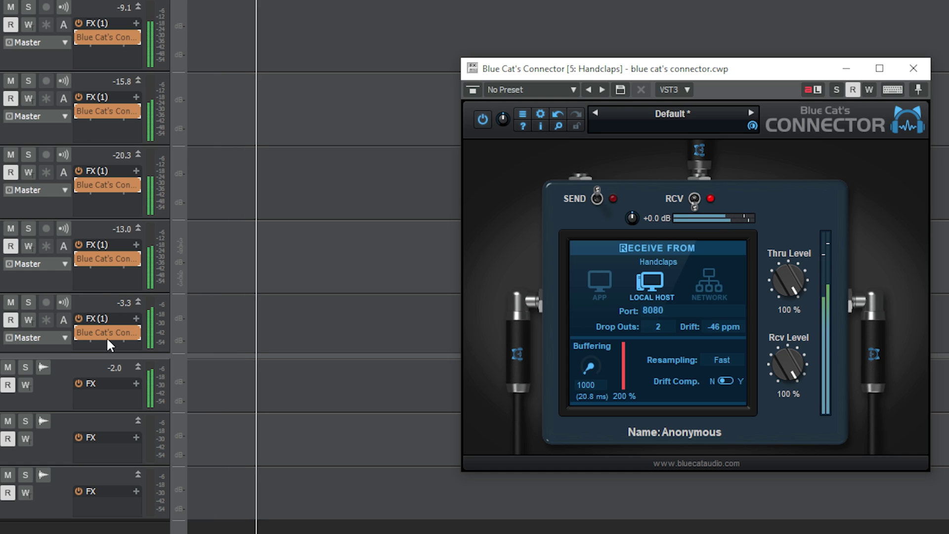
double_click(106, 37)
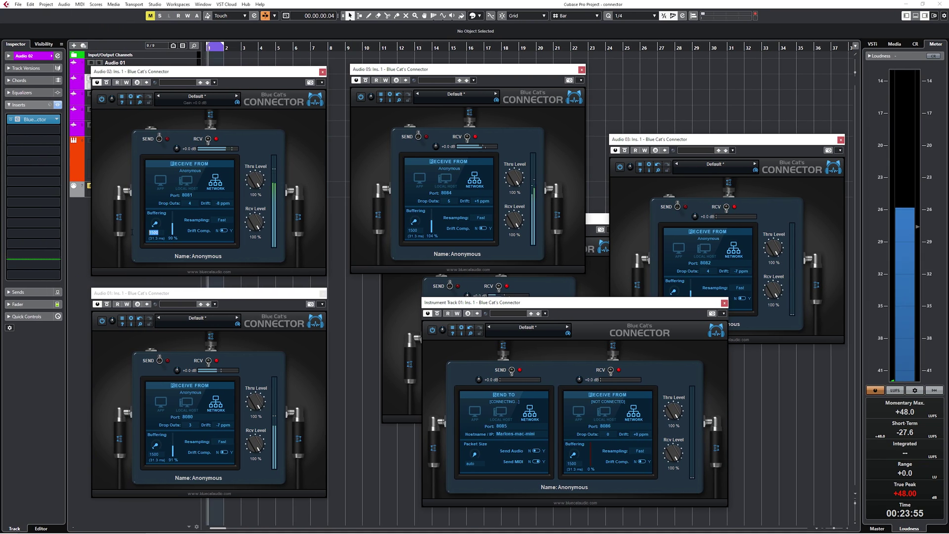
Replace the 1500 Buffering values with 2500 on the receiving Connectors
type("2500")
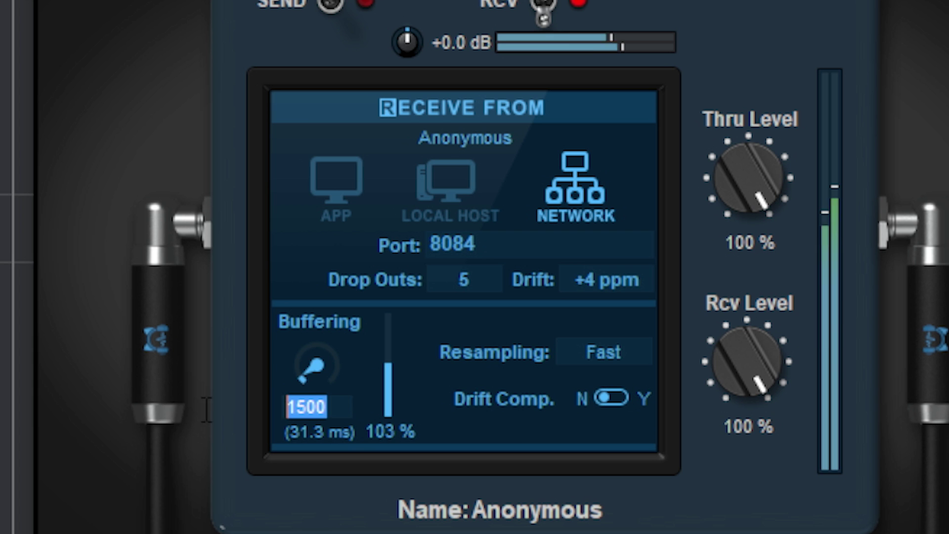
type("2500")
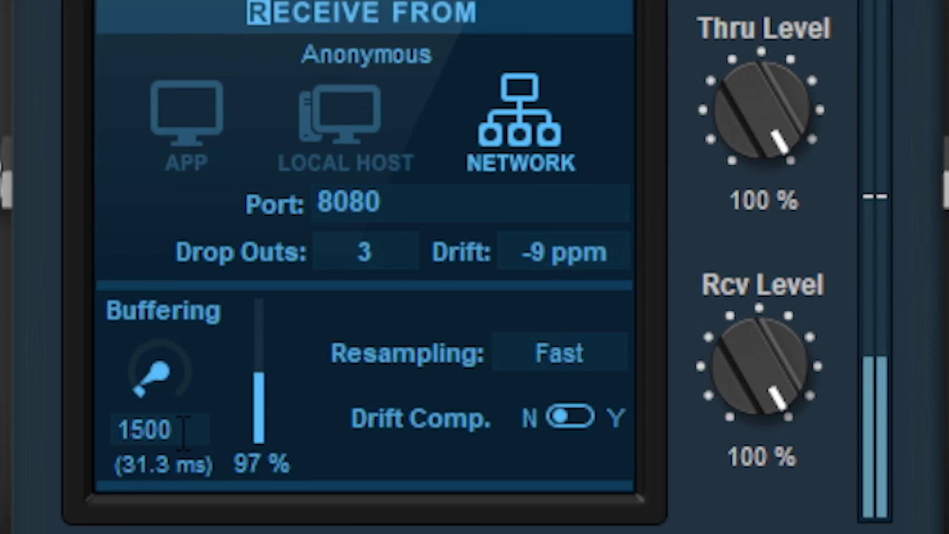
double_click(198, 368)
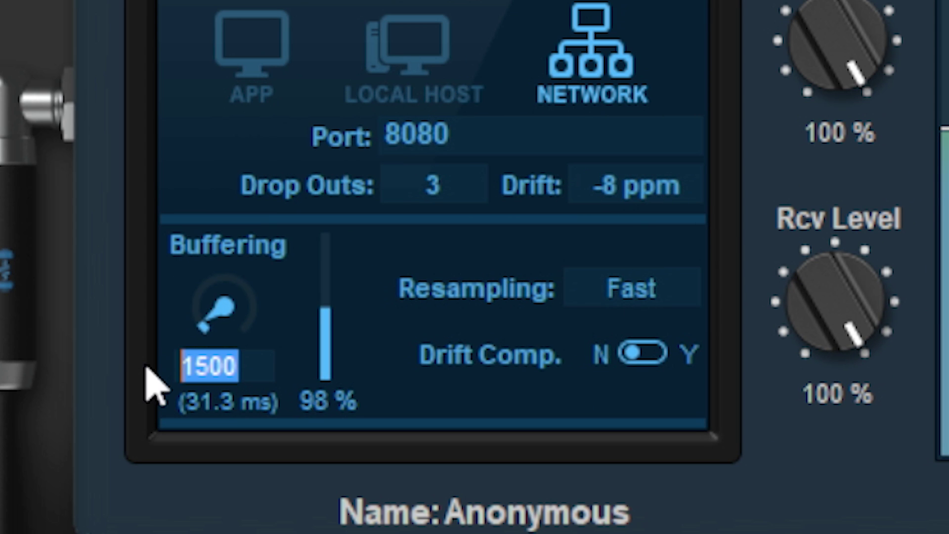
type("2500")
key("Return")
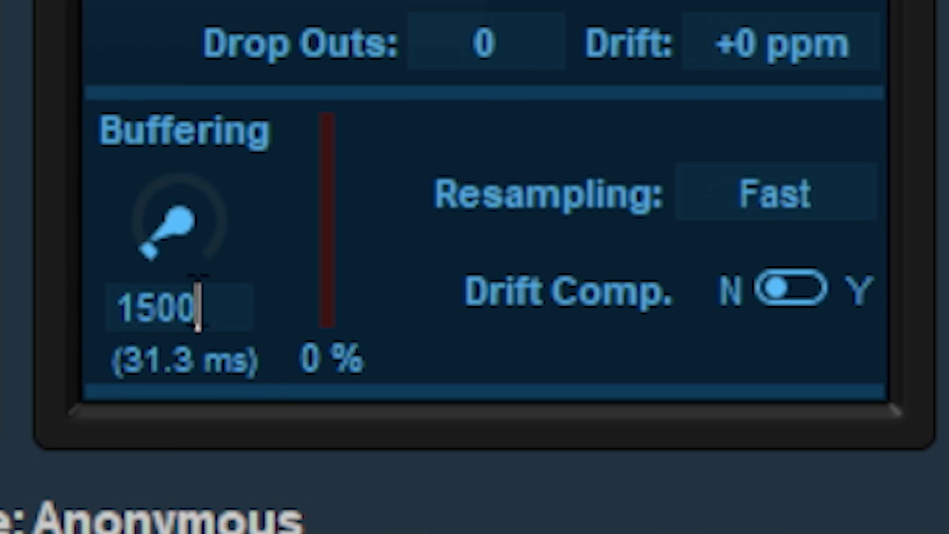
left_click_drag(198, 304, 85, 318)
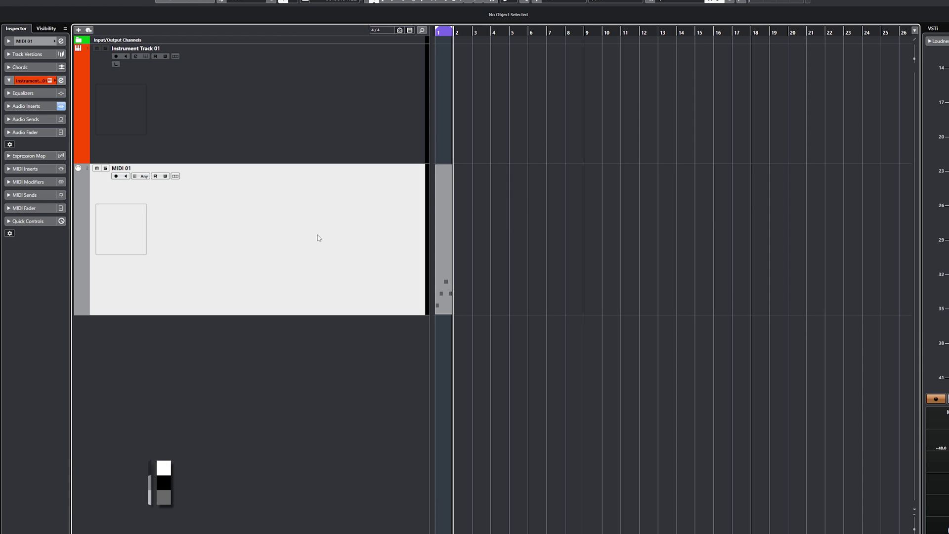
Show Instrument Track 01's Connector from the MixConsole, with its window moved aside
left_click(273, 108)
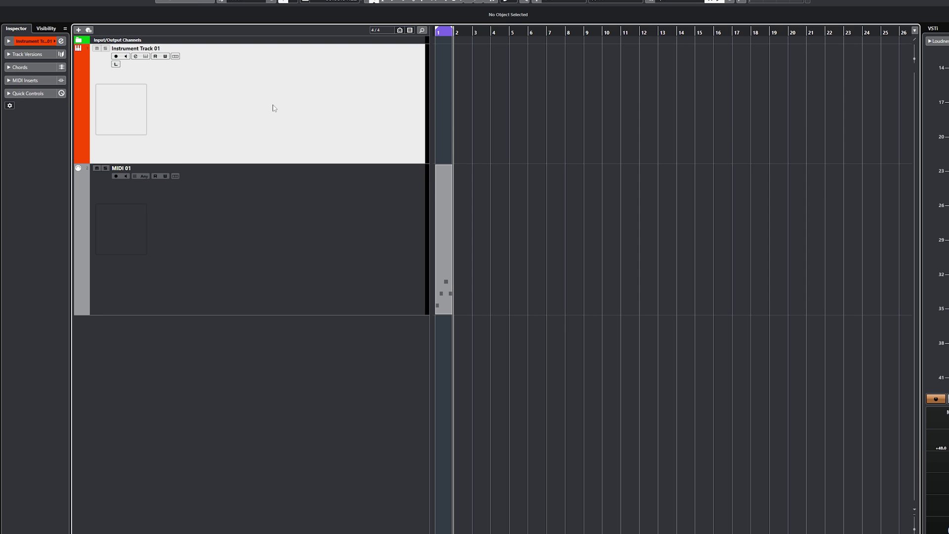
key("F3")
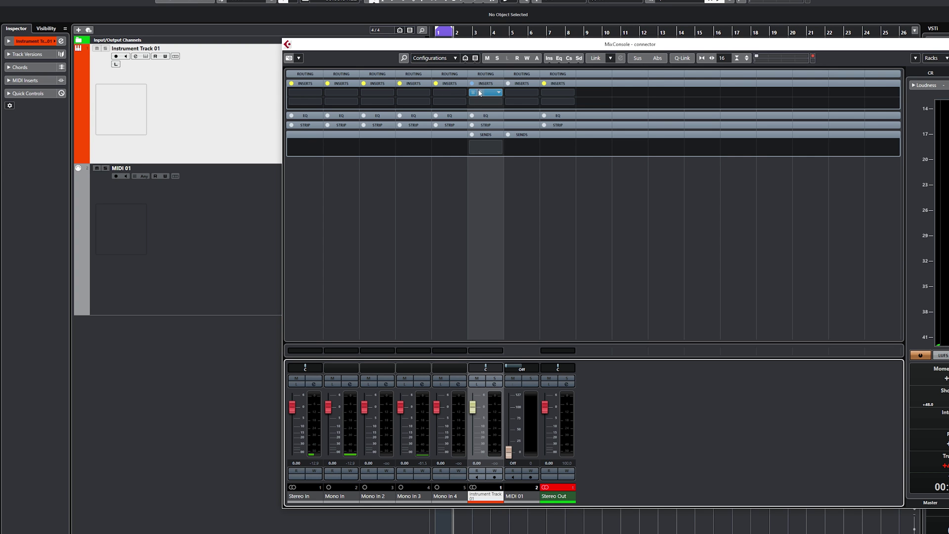
left_click(485, 93)
left_click_drag(562, 310, 330, 221)
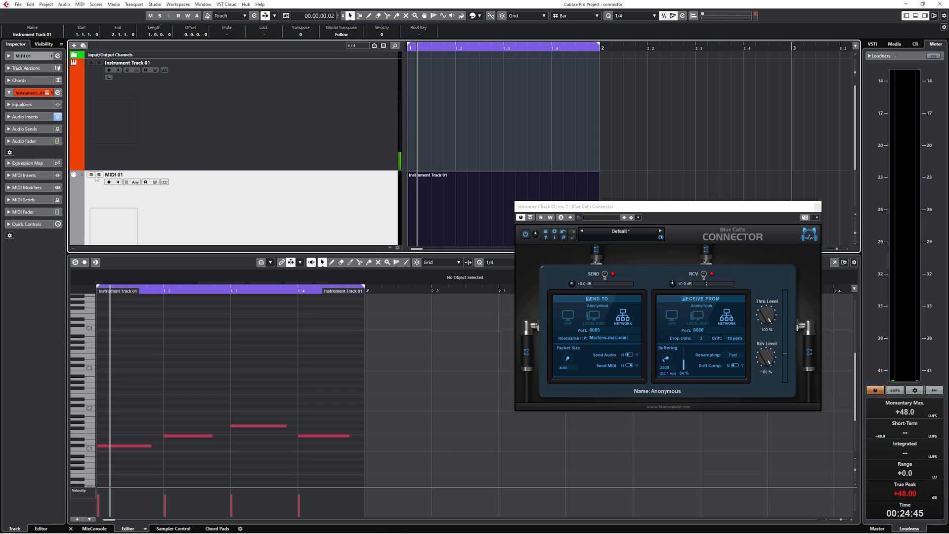
Expand the MIDI 01 routing section in the Inspector
left_click(9, 56)
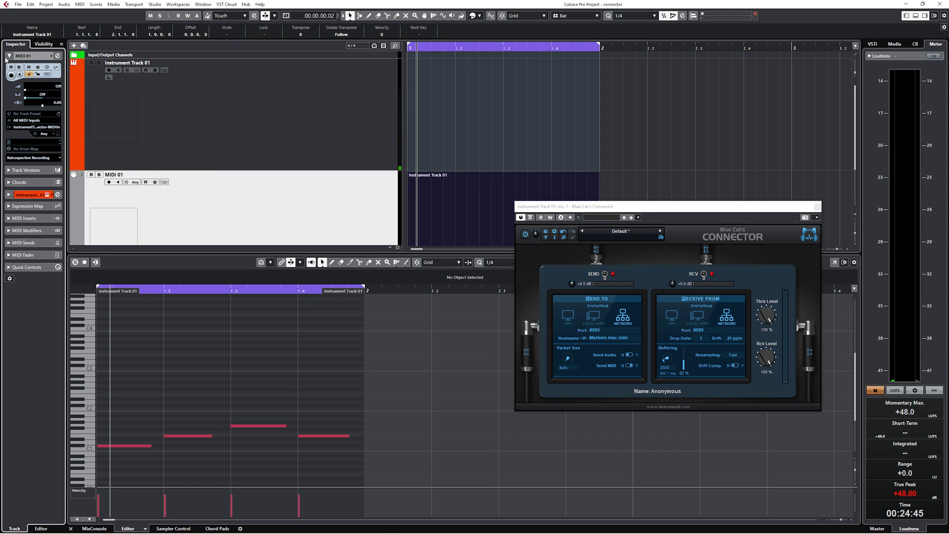